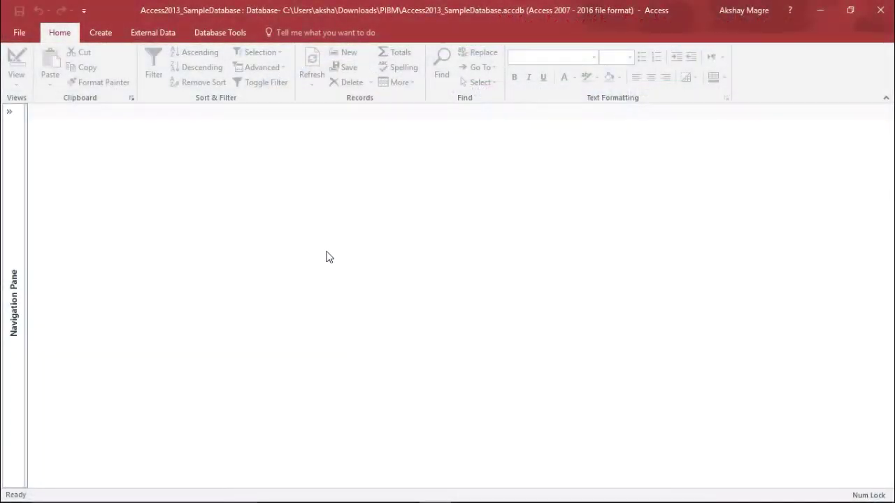
Step: Show the Navigation Pane's tables and open the Customers table in Datasheet View
left_click(9, 112)
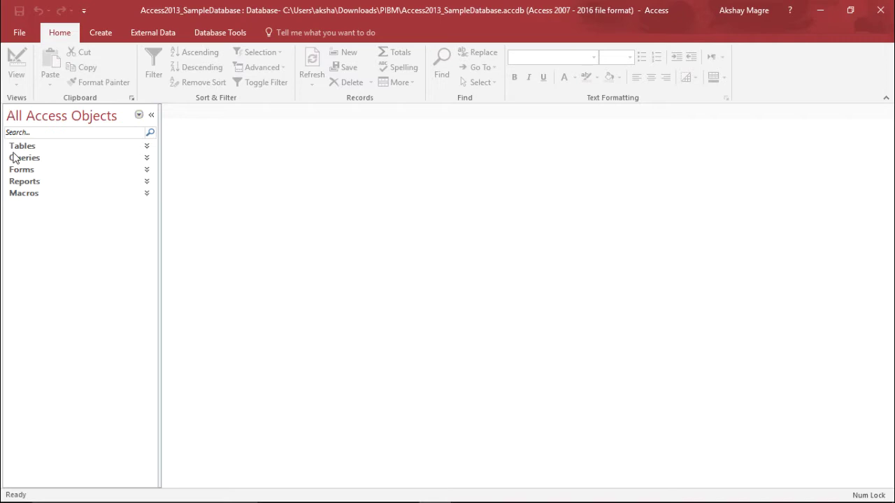
left_click(146, 145)
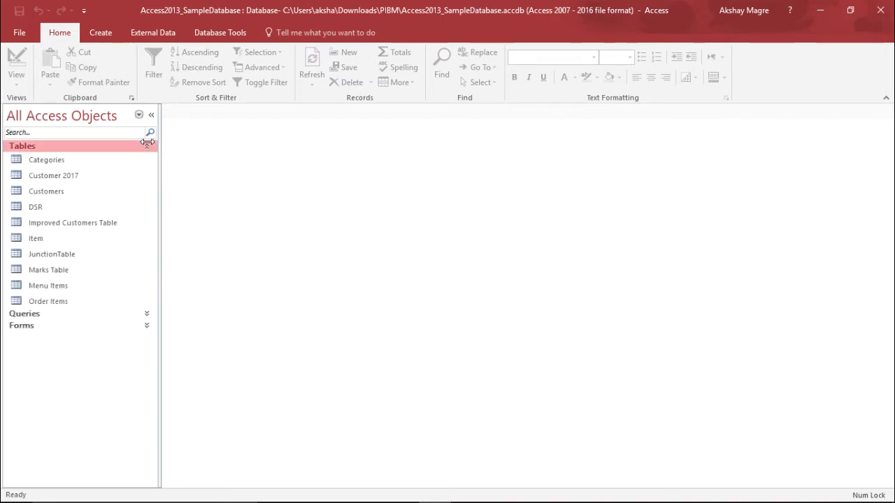
double_click(43, 191)
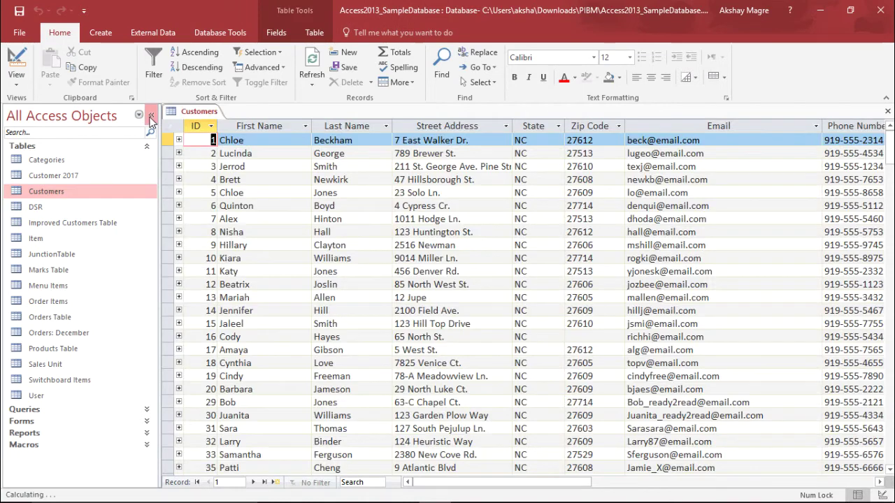
left_click(151, 114)
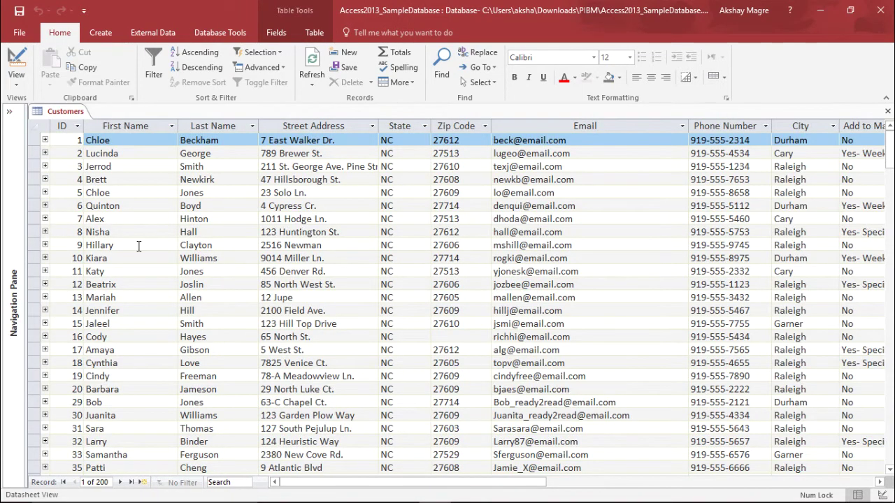
Step: Inspect name, phone, city, zip, email and address cells for customers 4, 7, 10, 13 and 14
left_click(126, 180)
left_click(208, 180)
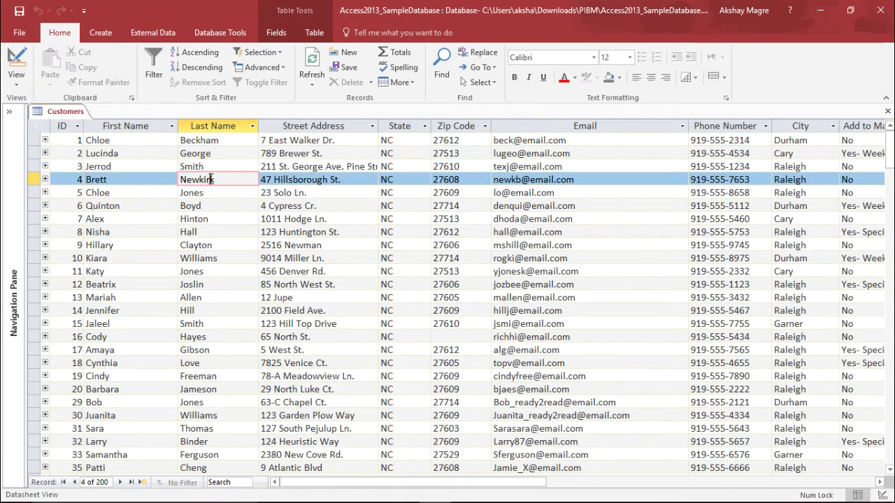
left_click(702, 180)
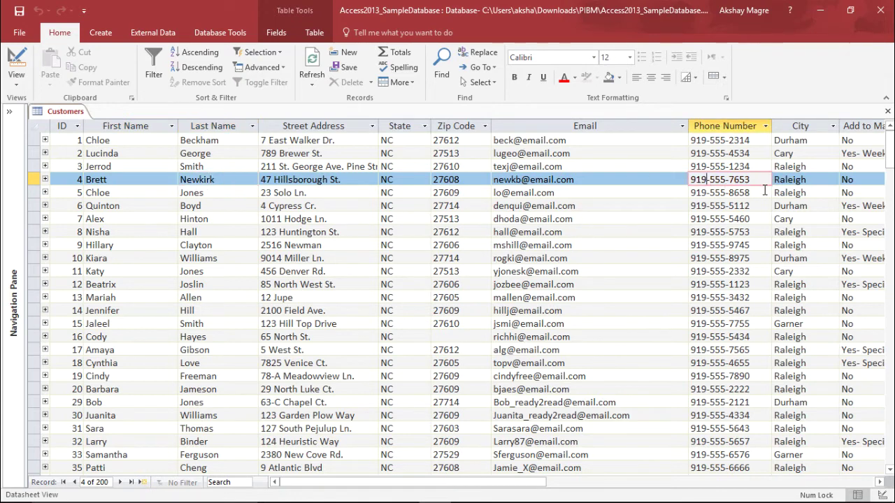
left_click(833, 179)
left_click(455, 219)
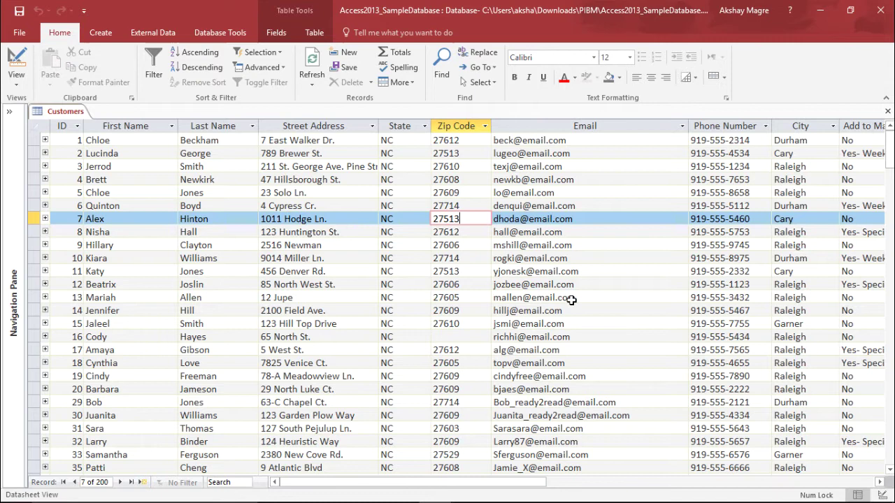
left_click(504, 311)
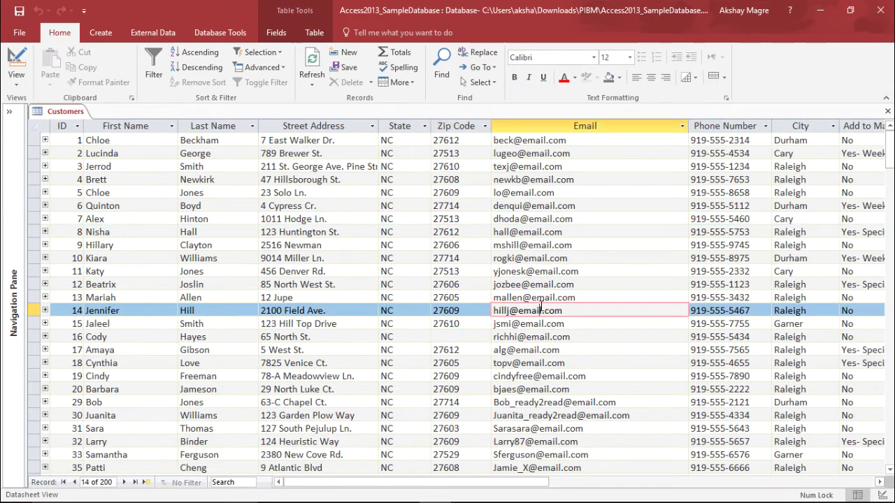
left_click(319, 293)
left_click(214, 260)
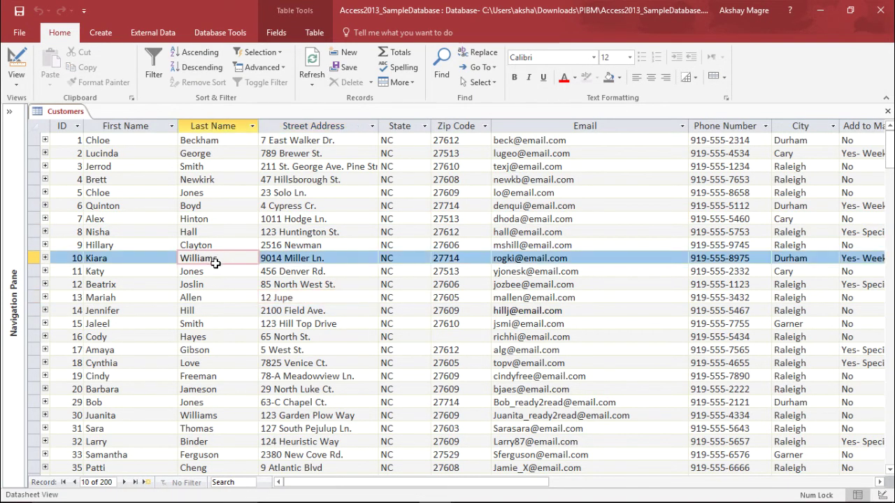
left_click(44, 140)
left_click(112, 171)
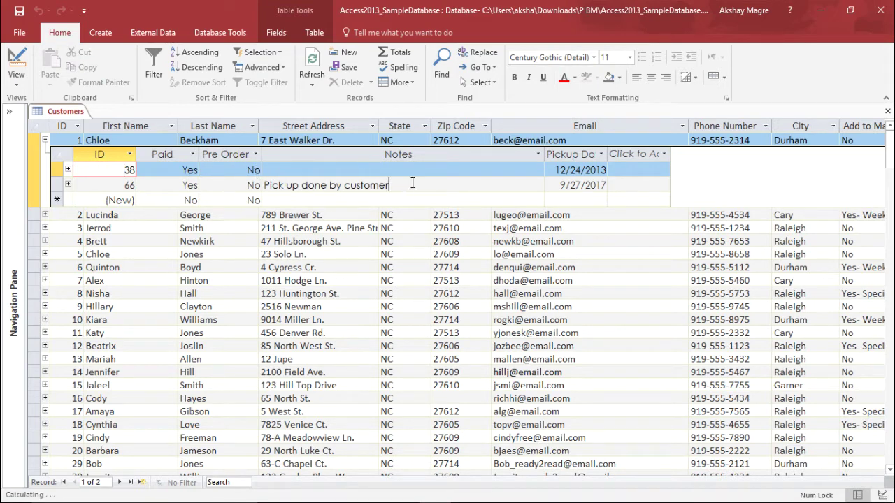
left_click(389, 185)
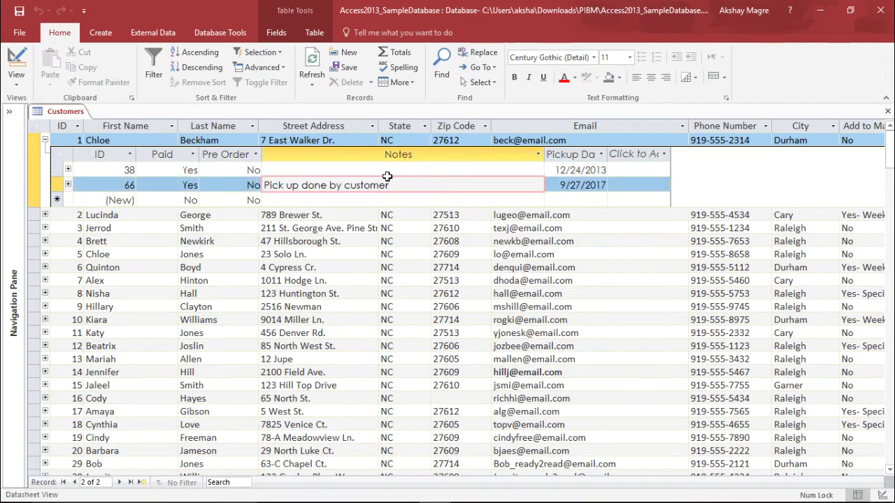
left_click(68, 185)
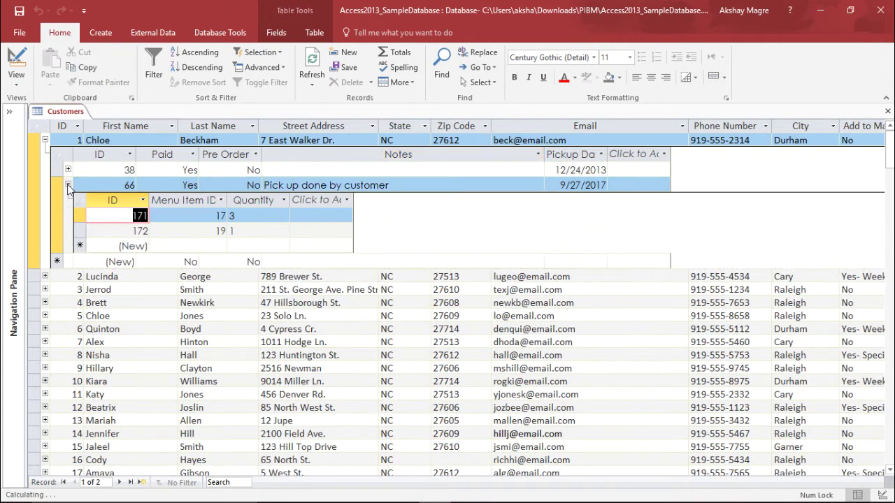
left_click(220, 217)
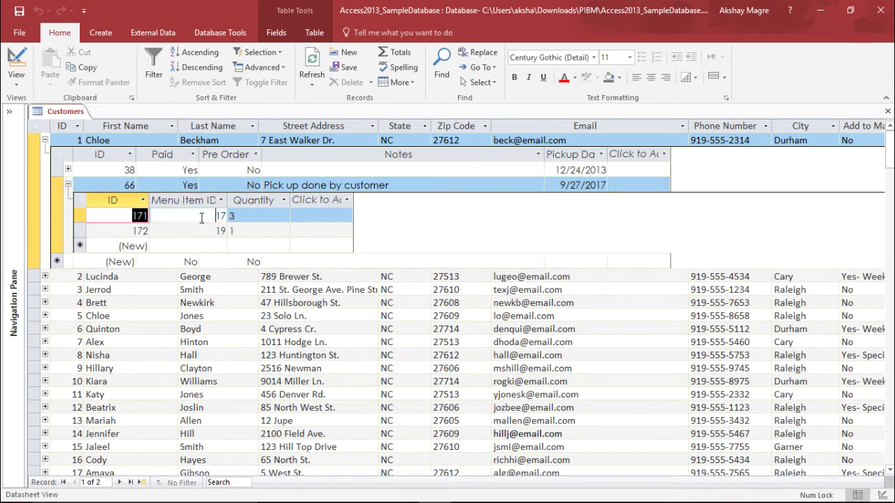
left_click(261, 217)
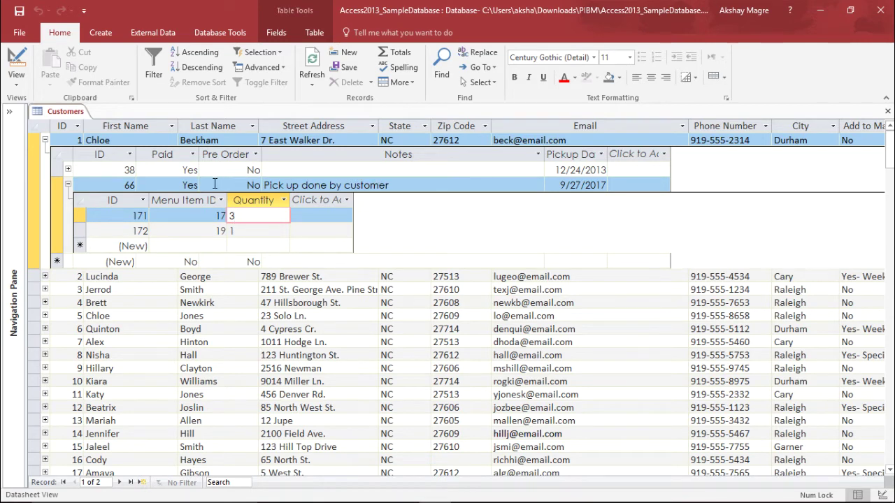
left_click(337, 185)
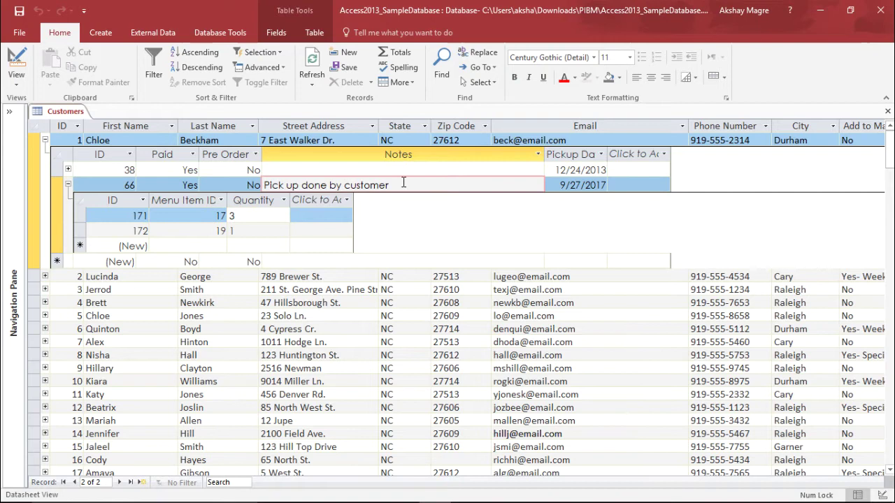
left_click(68, 184)
left_click(44, 140)
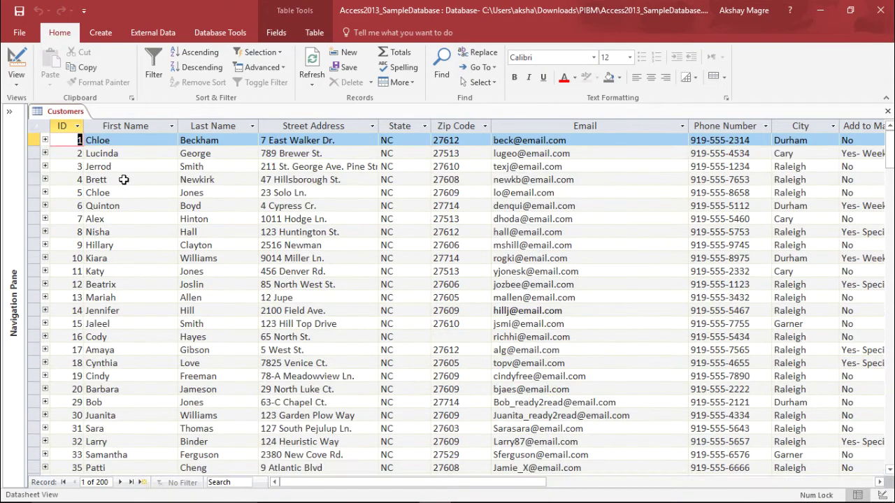
Step: Close and reopen the Customers table, then check a few state and last-name cells
right_click(70, 112)
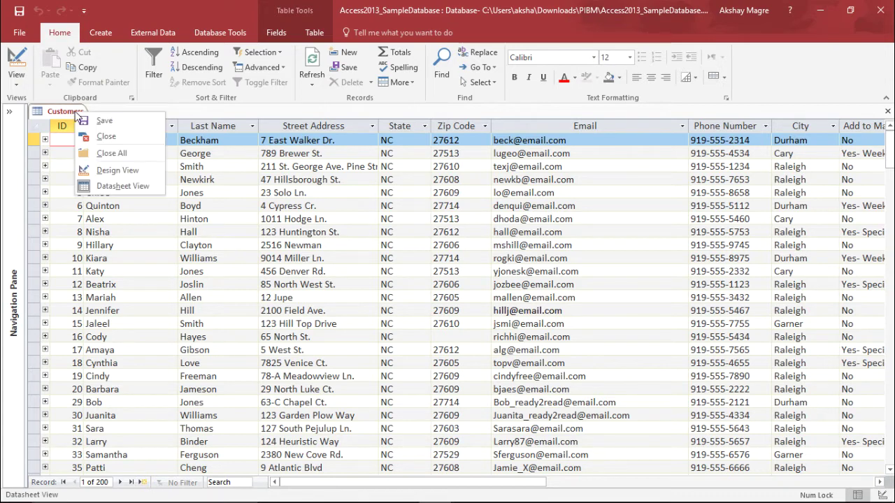
left_click(100, 136)
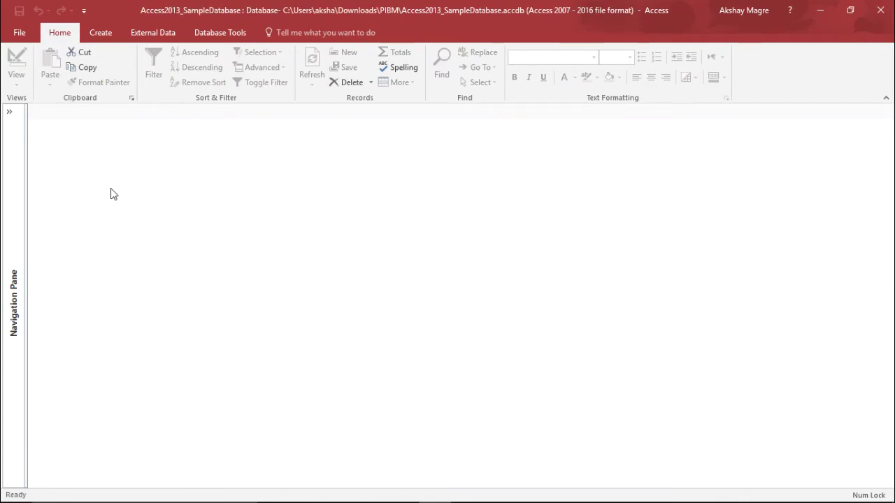
left_click(9, 112)
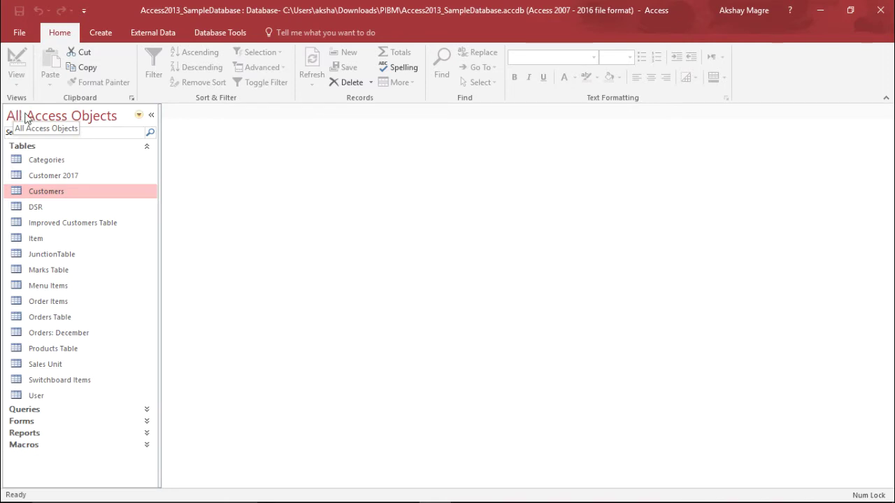
double_click(80, 191)
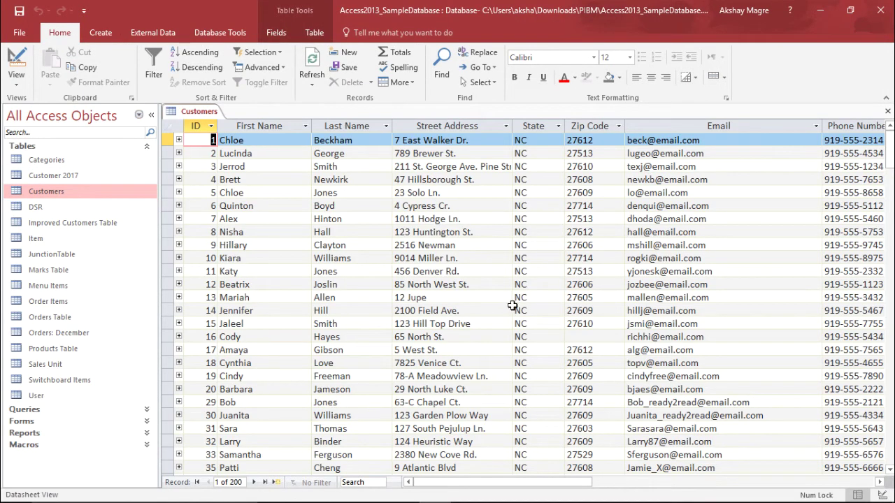
left_click(518, 285)
left_click(521, 245)
left_click(350, 201)
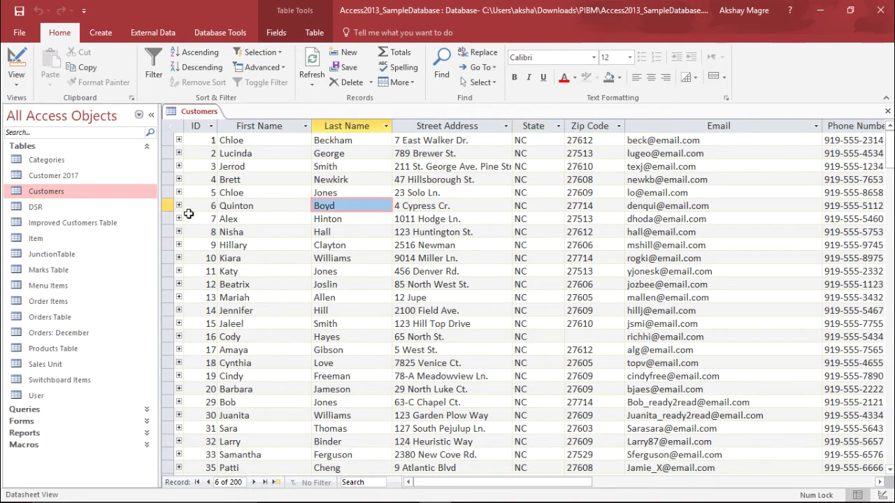
Step: Switch the Navigation Pane from Tables to Forms and select the Orders form
left_click(149, 148)
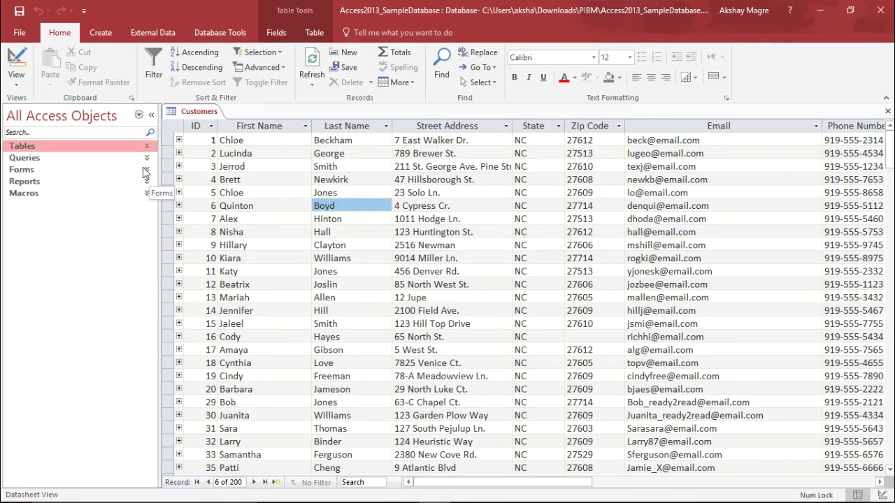
left_click(145, 172)
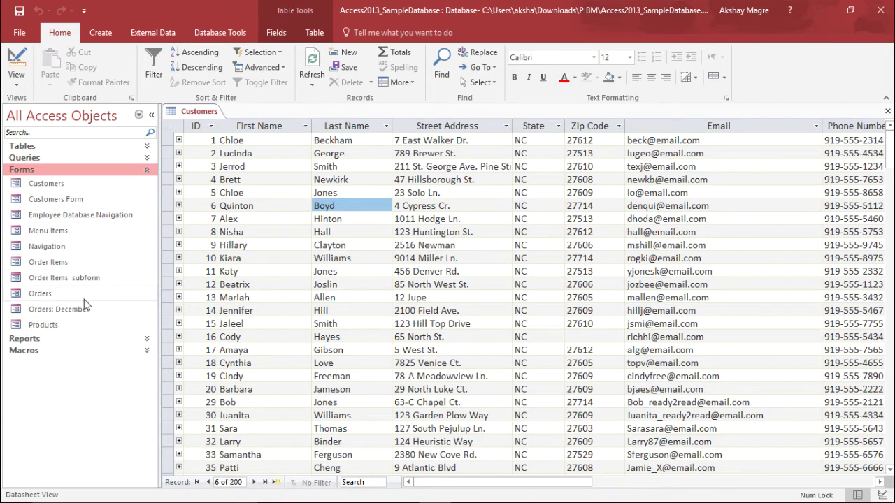
left_click(47, 295)
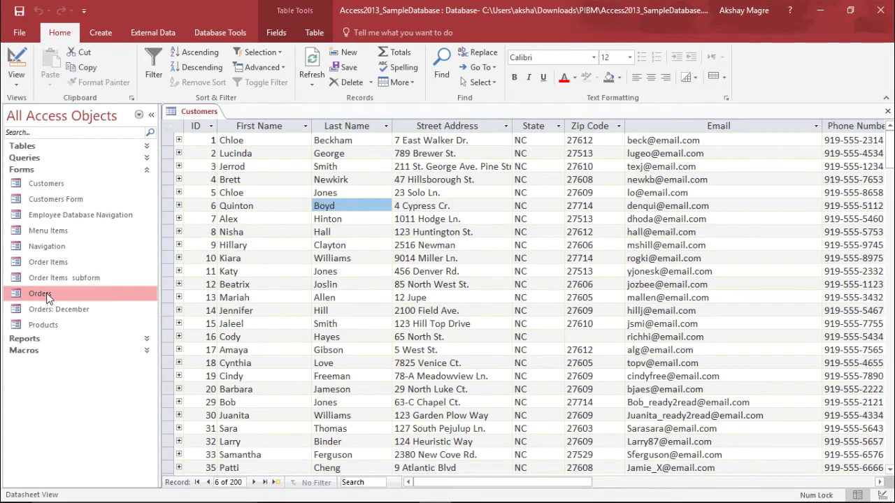
Step: Open the Orders form with the object list hidden and view its Customer dropdown
double_click(47, 295)
left_click(153, 115)
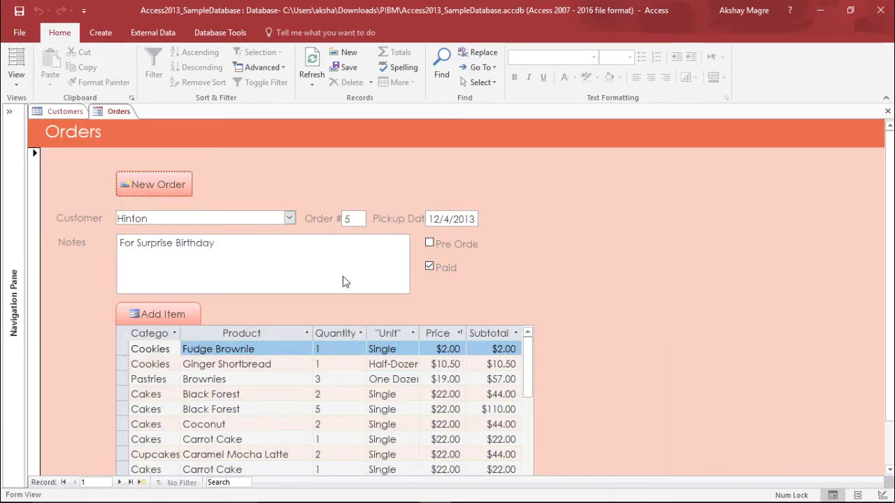
left_click(288, 218)
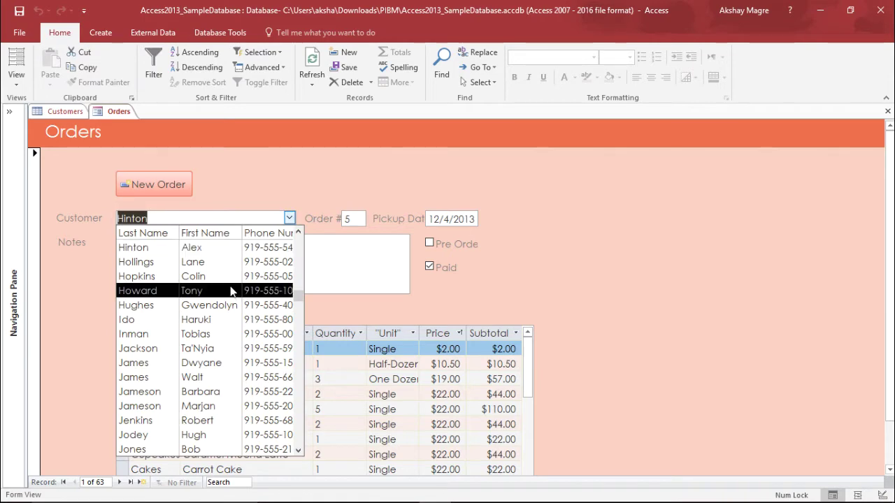
Step: Return to the Customers table and select customer record 4
left_click(53, 113)
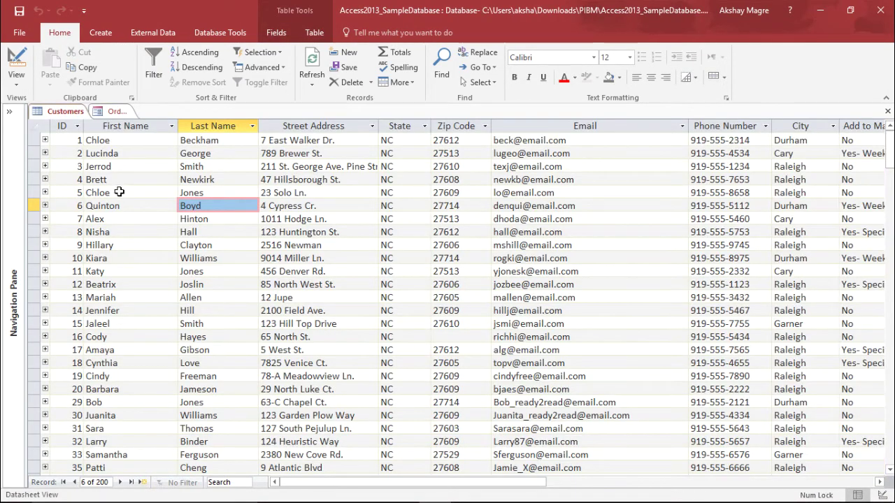
left_click(126, 180)
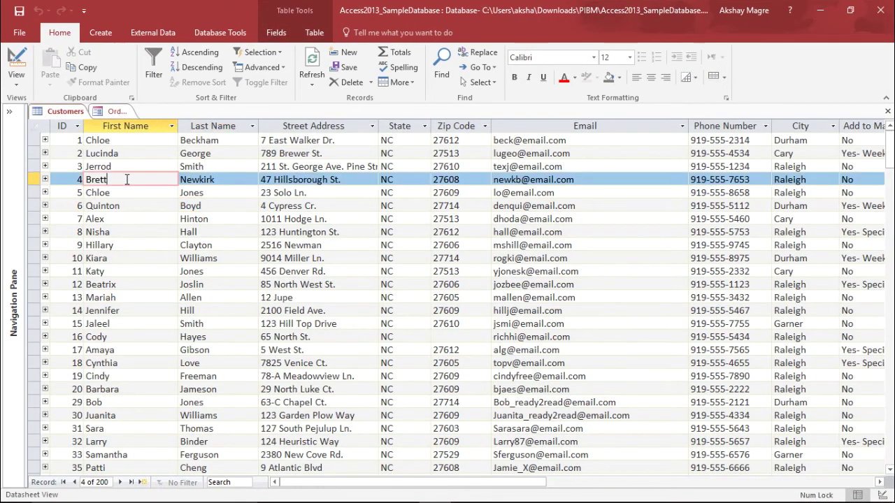
left_click(232, 177)
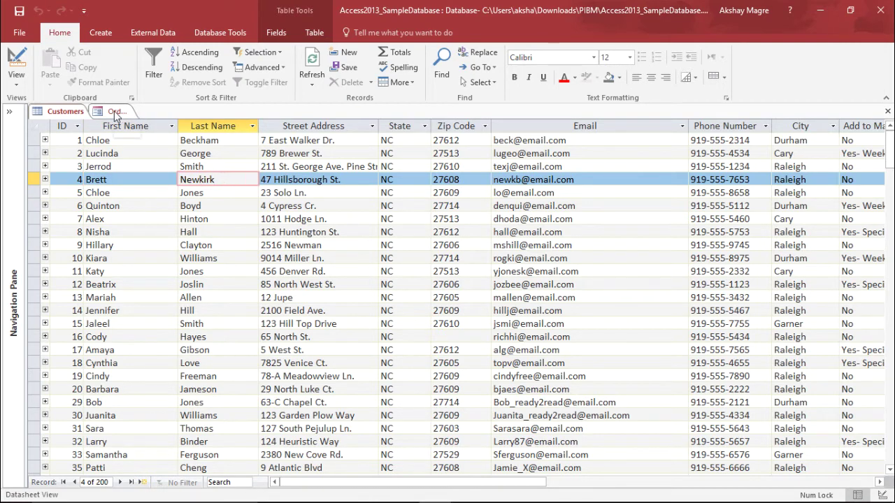
Step: Confirm customer 4 has no orders via the subdatasheet, then compare with order 5 on the Orders form
left_click(45, 180)
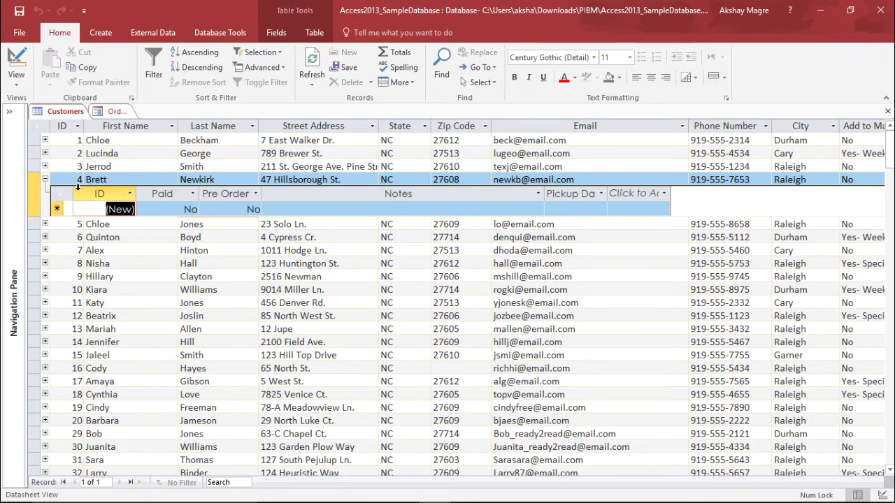
left_click(45, 180)
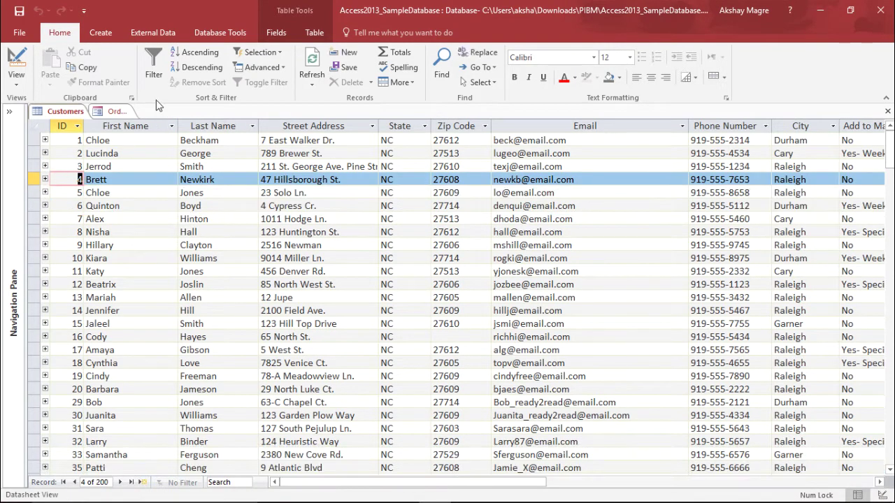
left_click(117, 112)
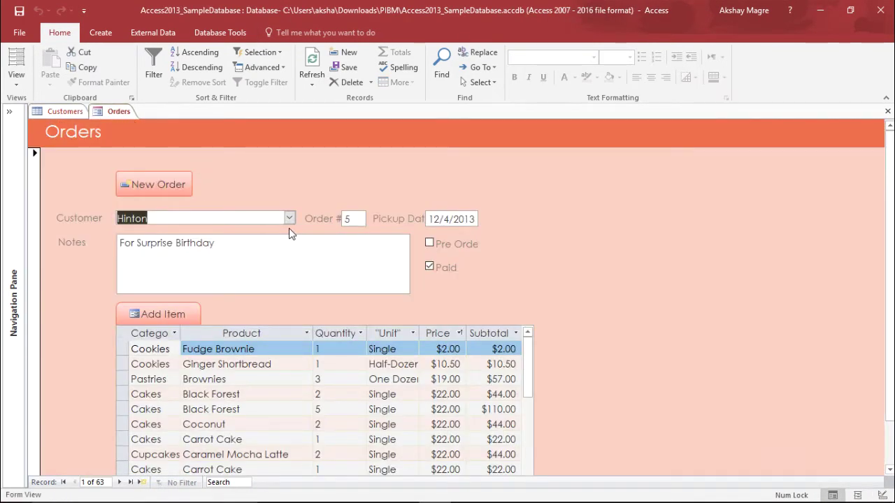
left_click(70, 113)
left_click(116, 112)
left_click(71, 112)
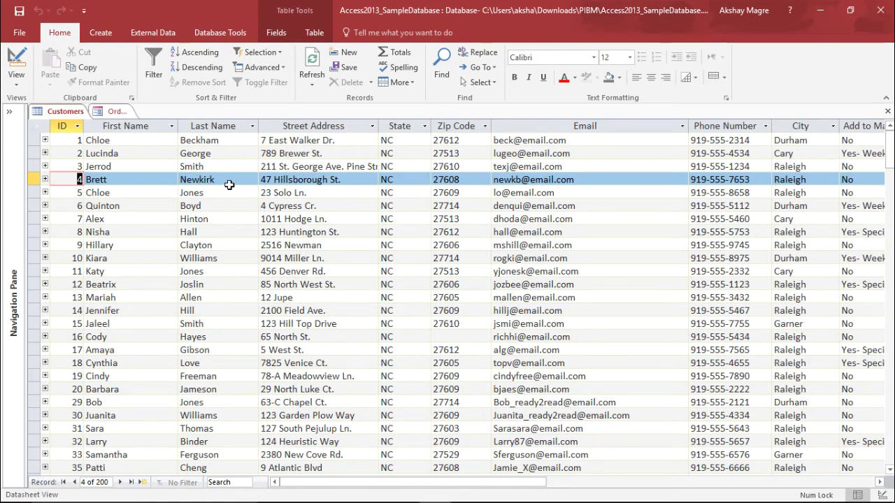
Step: Reassign order 5 to customer 4 by last name and start retyping its note as 'Anniversary'
left_click(117, 111)
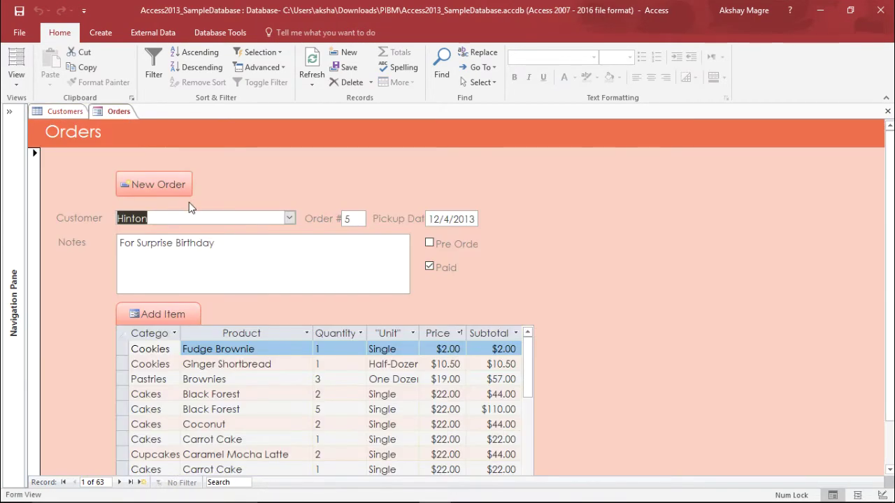
type("Newkirk")
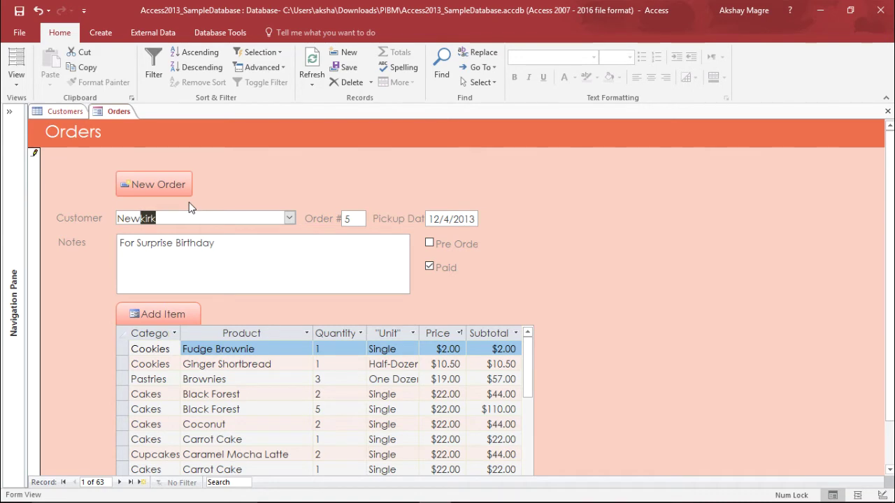
key("Tab")
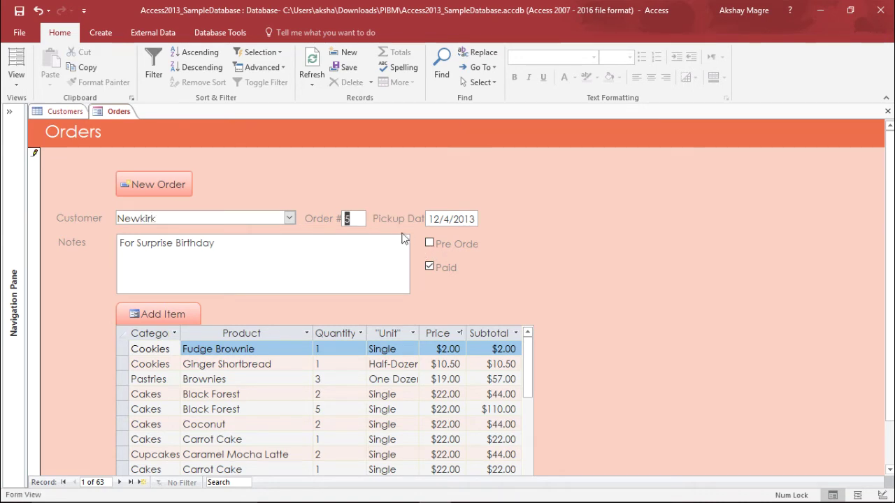
key("Tab")
key("Tab")
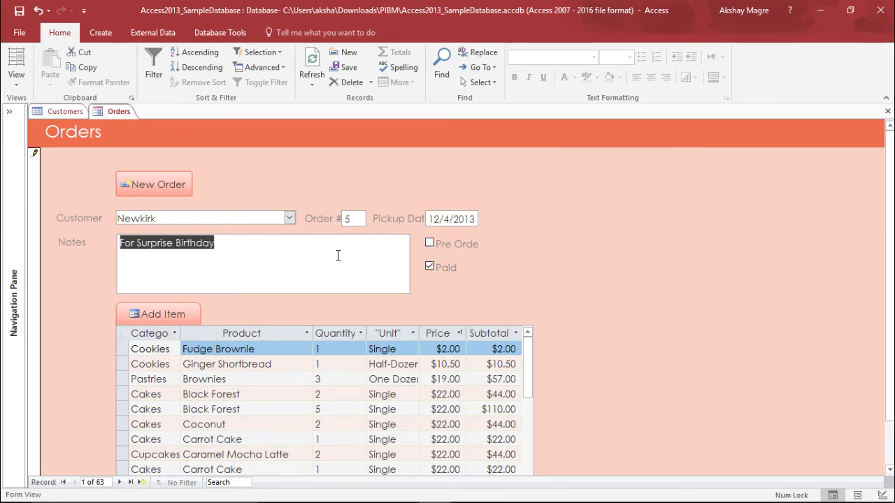
key("Delete")
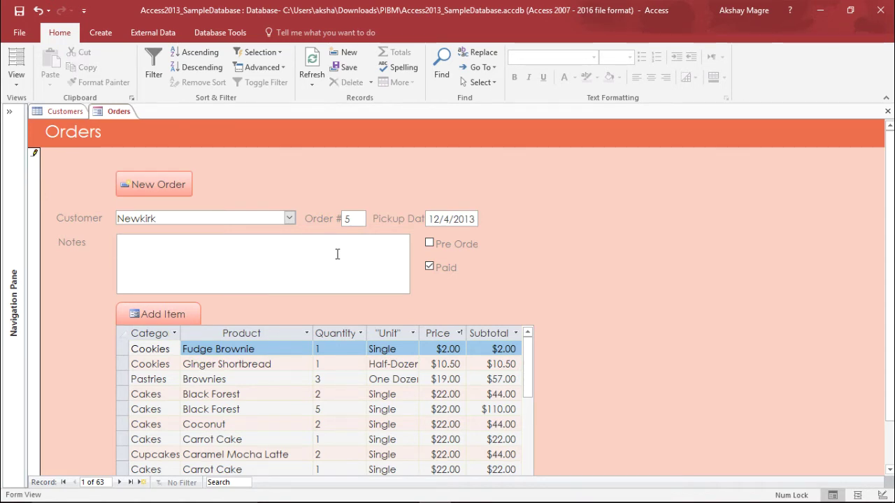
type("Anniversa")
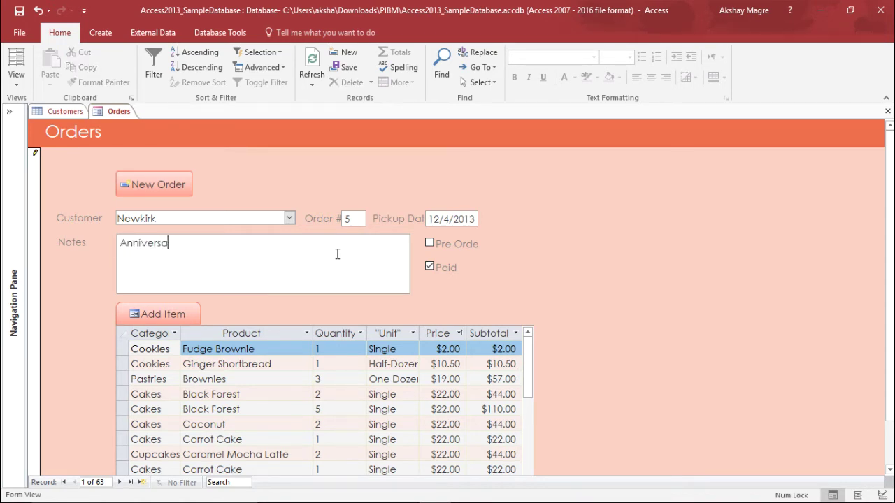
type("ry cakes")
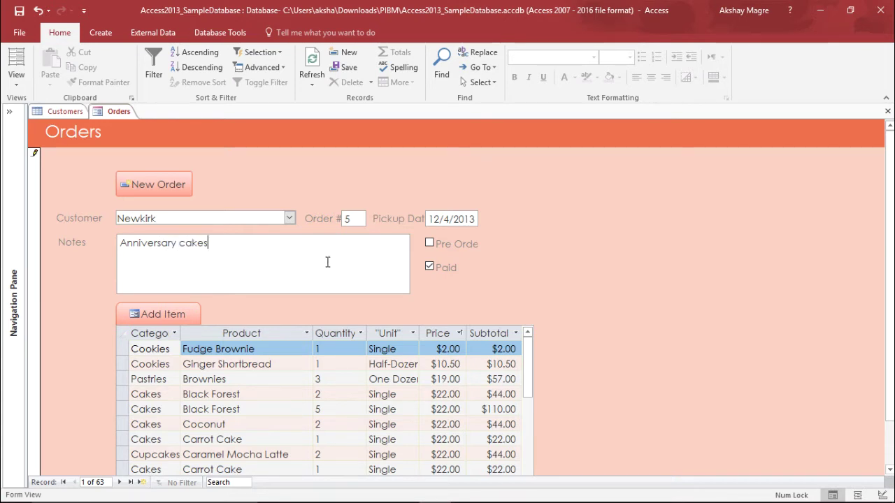
Step: Add a line item of quantity 1 Cakes - French Vanilla to order 5 and save it
left_click(167, 314)
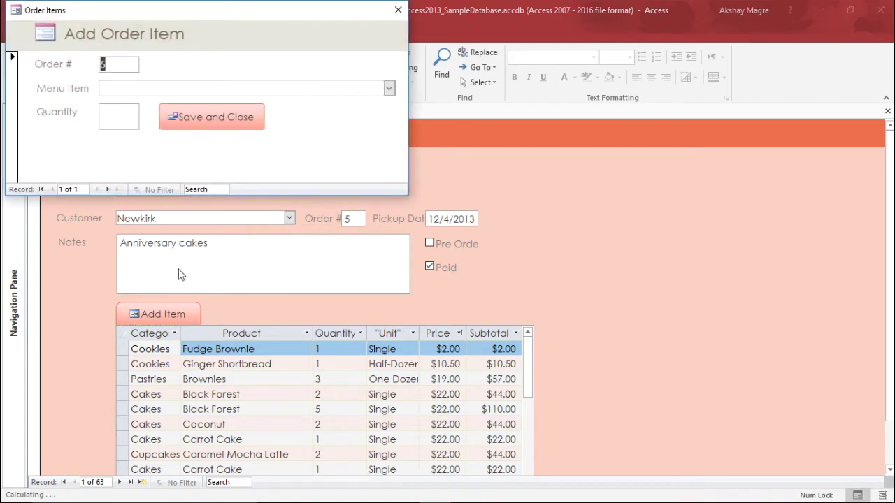
left_click(389, 89)
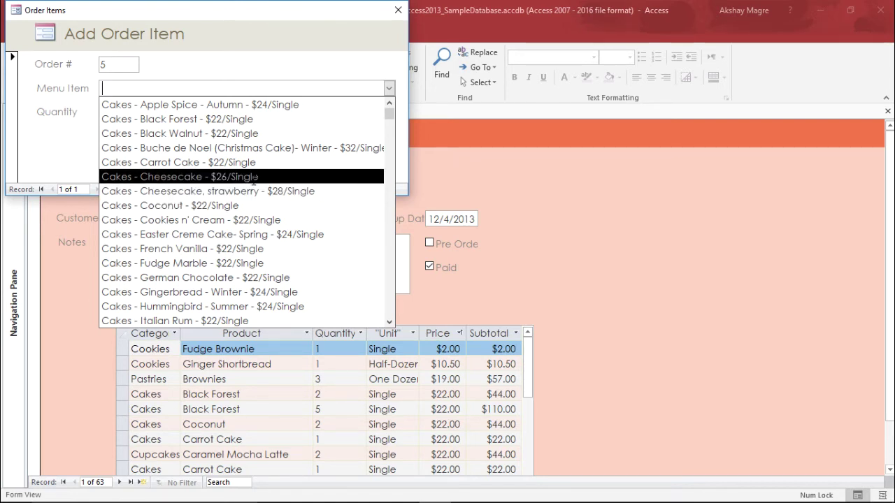
left_click(195, 245)
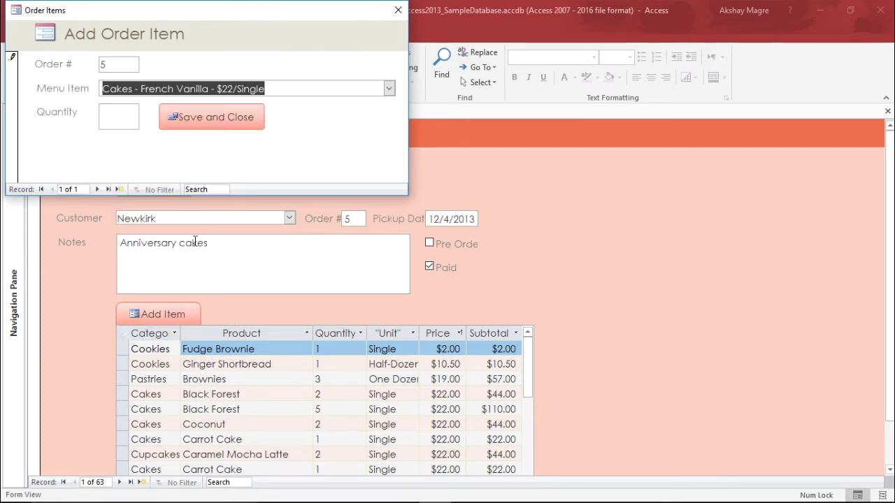
left_click(127, 120)
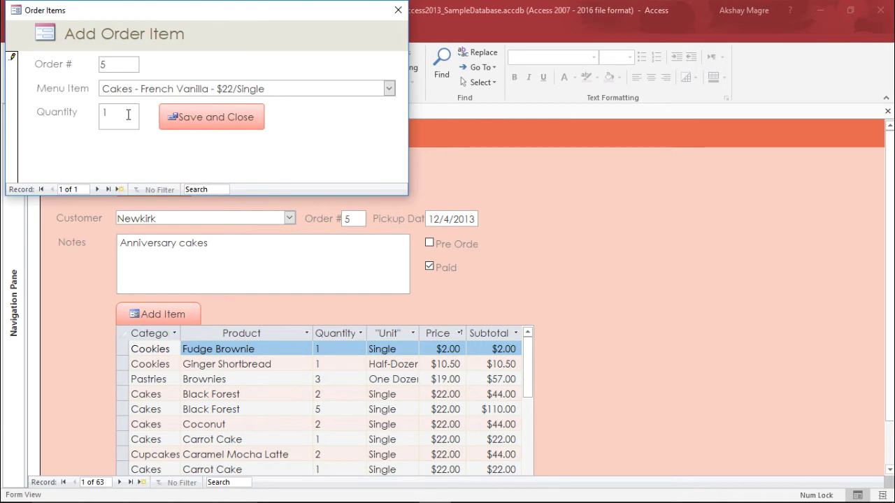
left_click(215, 121)
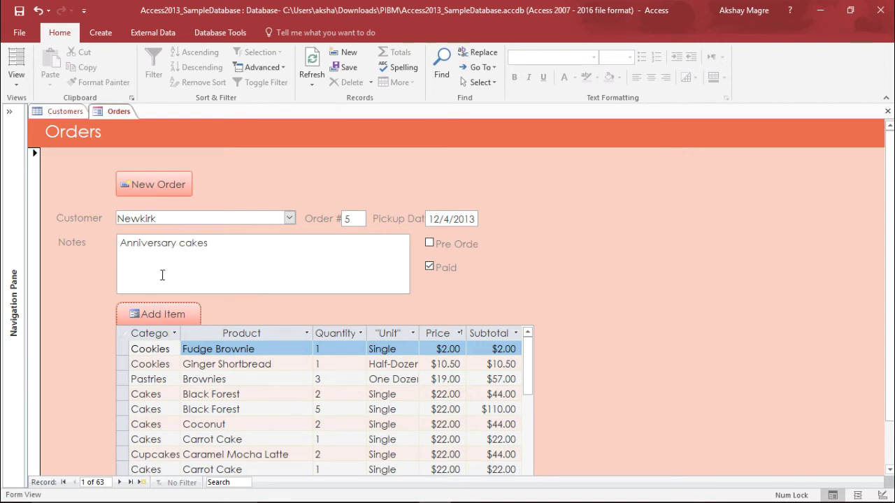
Step: Select the 'Anniversary cakes' note text, then return to the Customers datasheet
left_click_drag(207, 243, 66, 234)
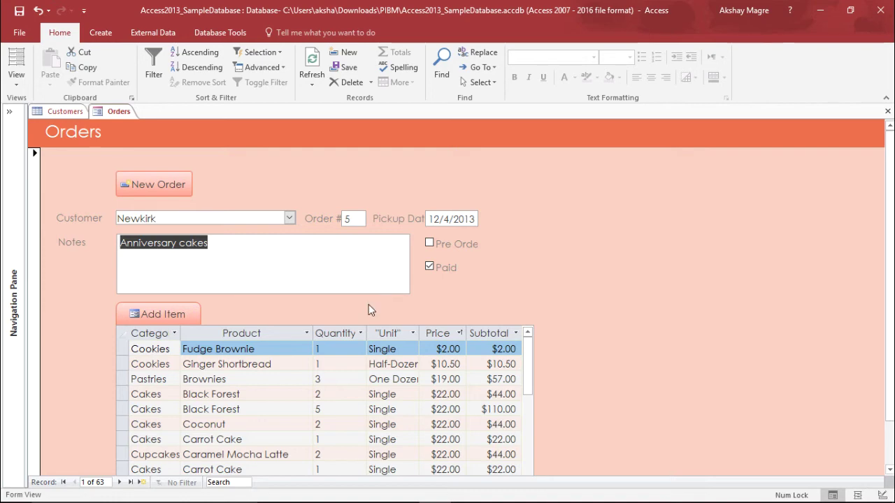
left_click(63, 112)
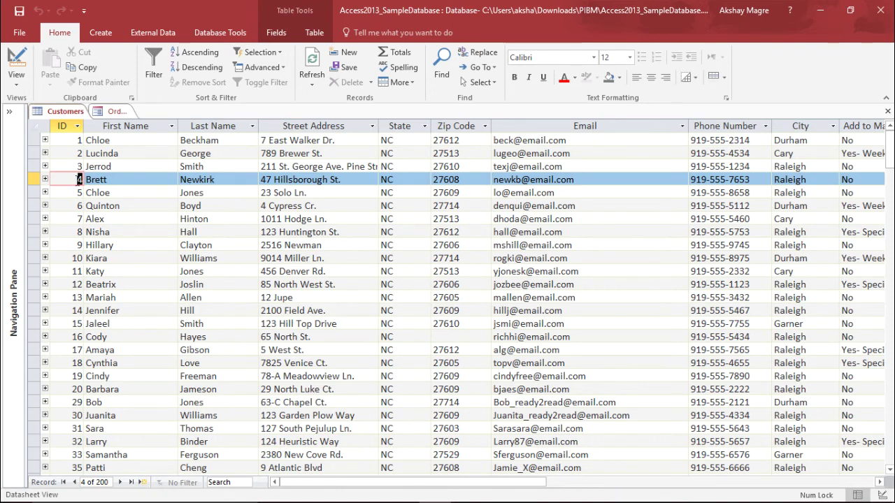
left_click(44, 179)
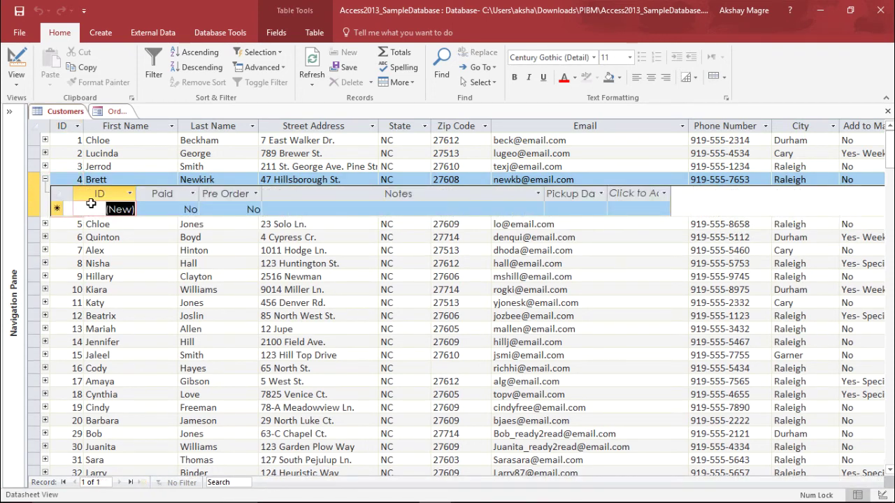
left_click(458, 224)
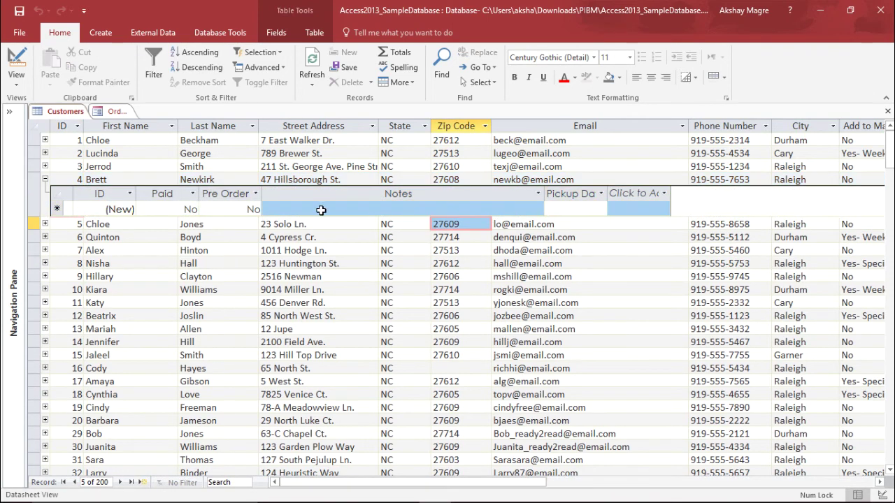
left_click(45, 179)
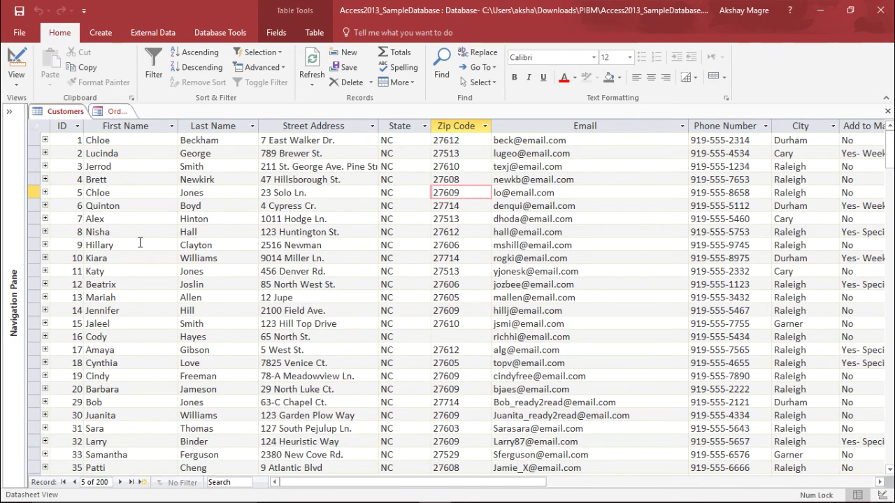
left_click(106, 245)
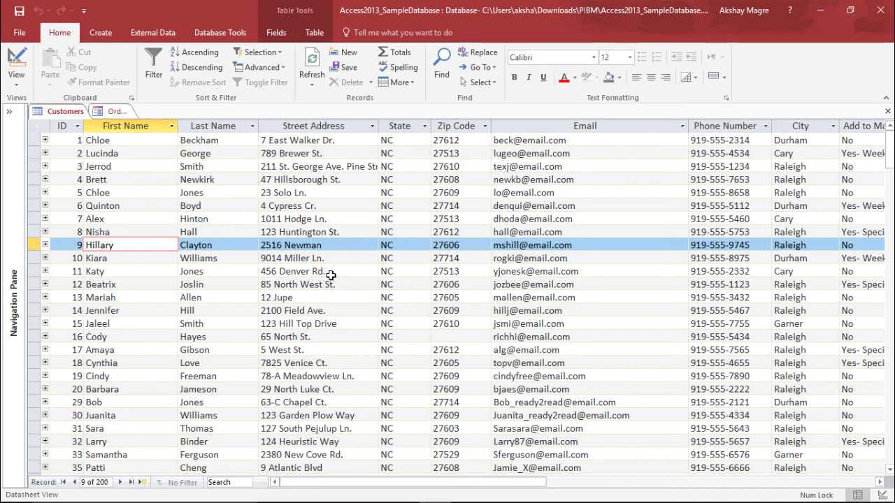
Step: Refresh Customers and expand customer 4's orders to verify order 5, 'Anniversary cakes', pickup 12/4/2013
left_click(312, 61)
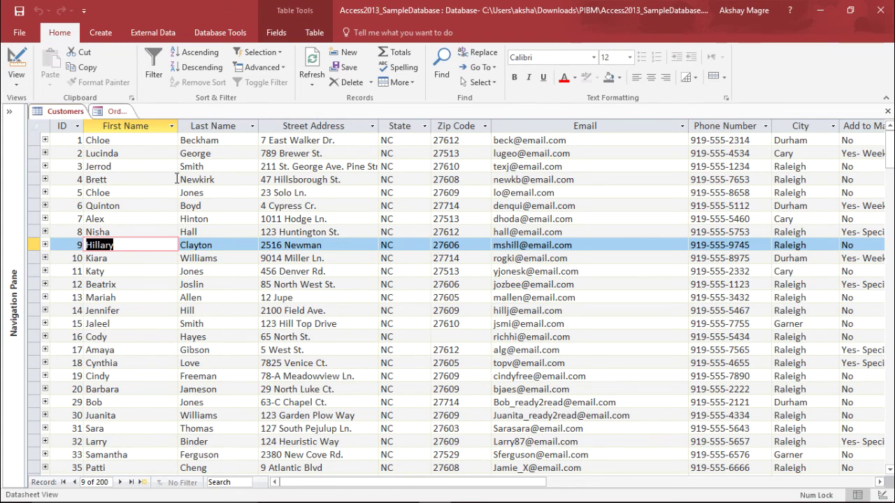
left_click(44, 179)
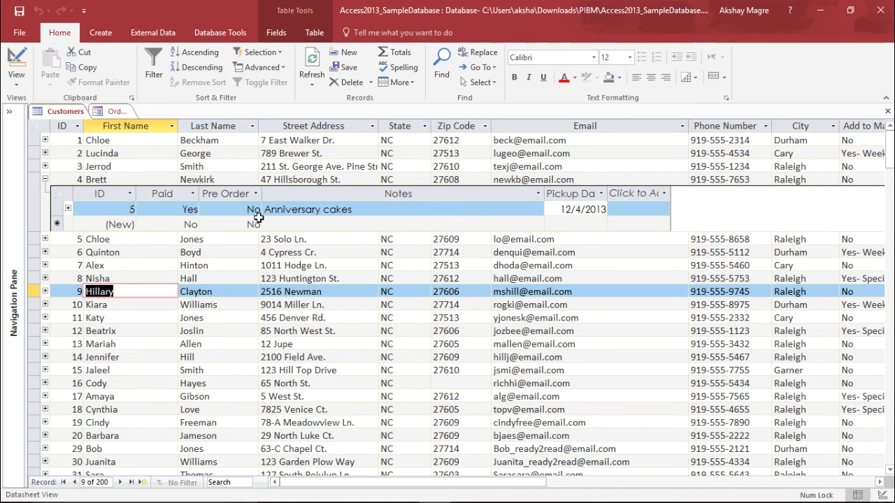
left_click(356, 209)
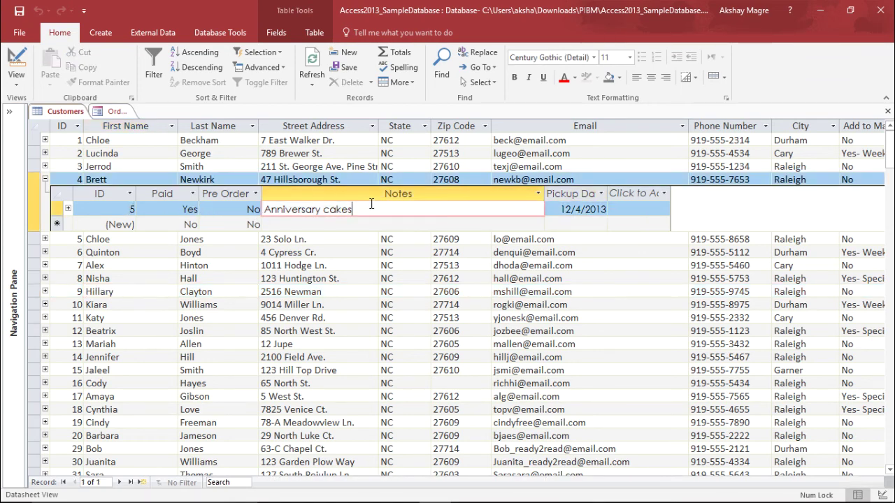
left_click(577, 209)
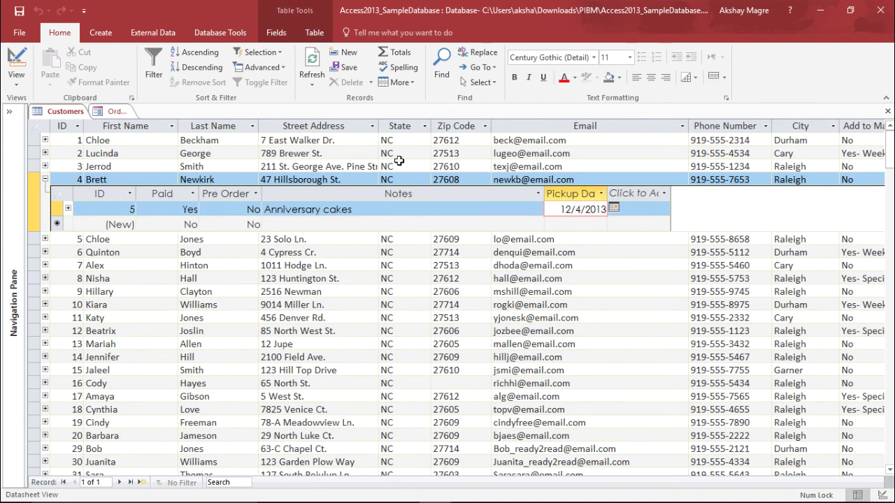